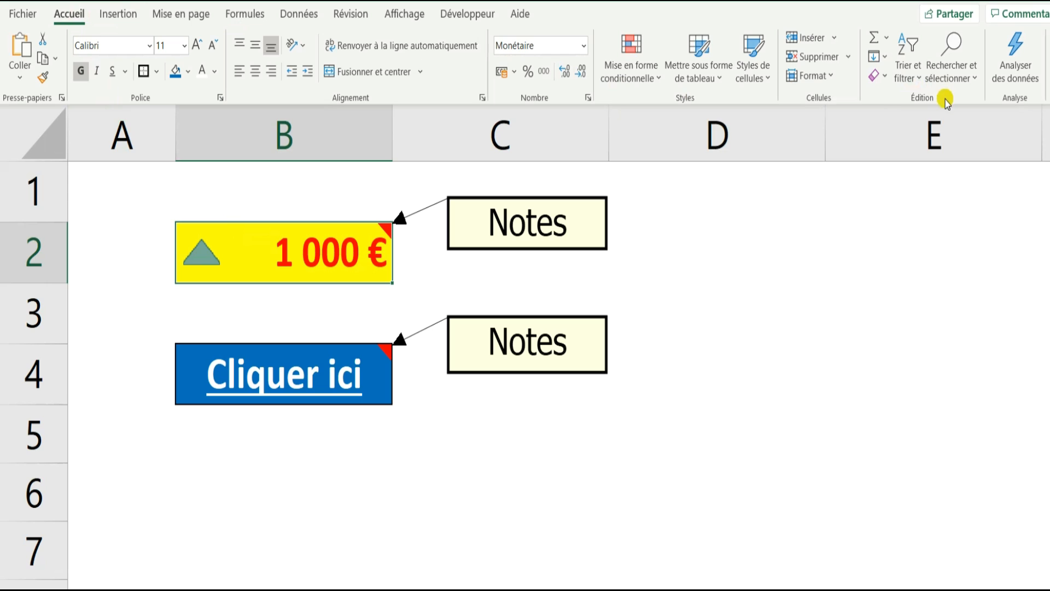
# Try clearing only the formatting of cell B2, leaving its value and note in place
pyautogui.click(885, 79)
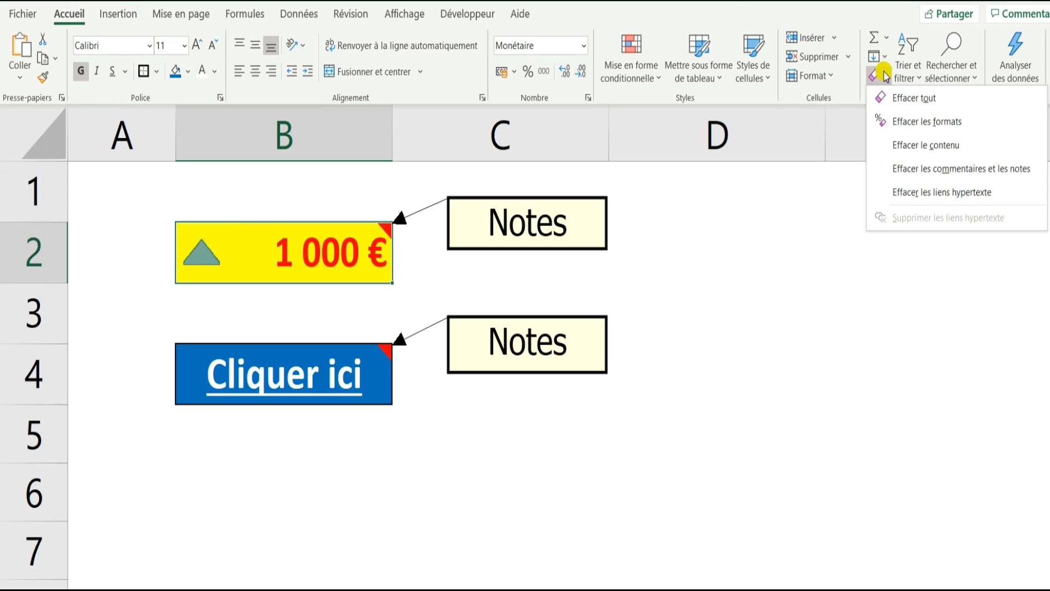
pyautogui.click(921, 123)
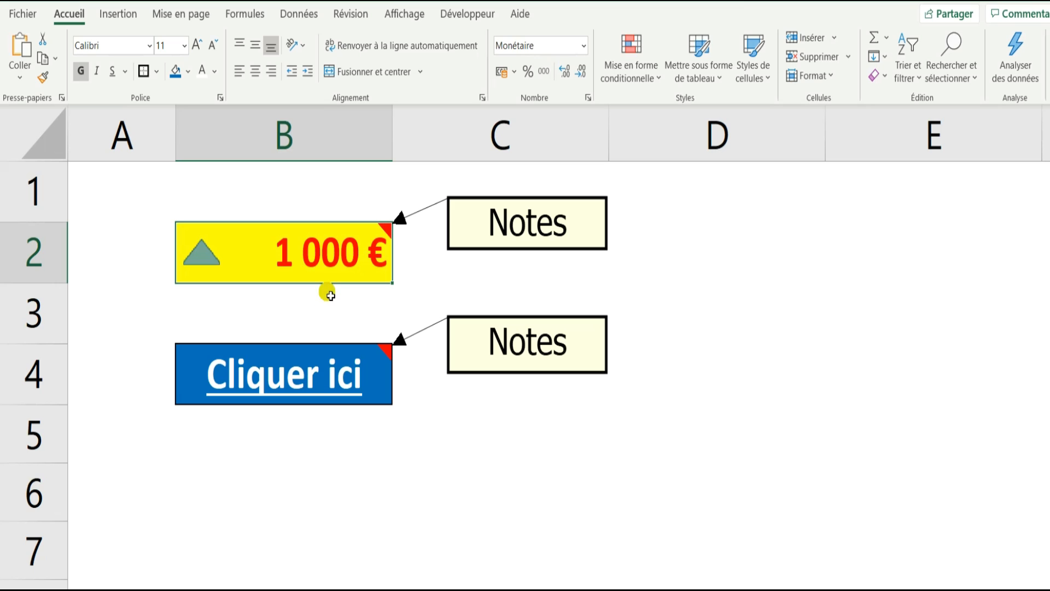
# Clear only the contents of cell B2, keeping its formatting and note, and enter 1000 in it again
pyautogui.click(882, 76)
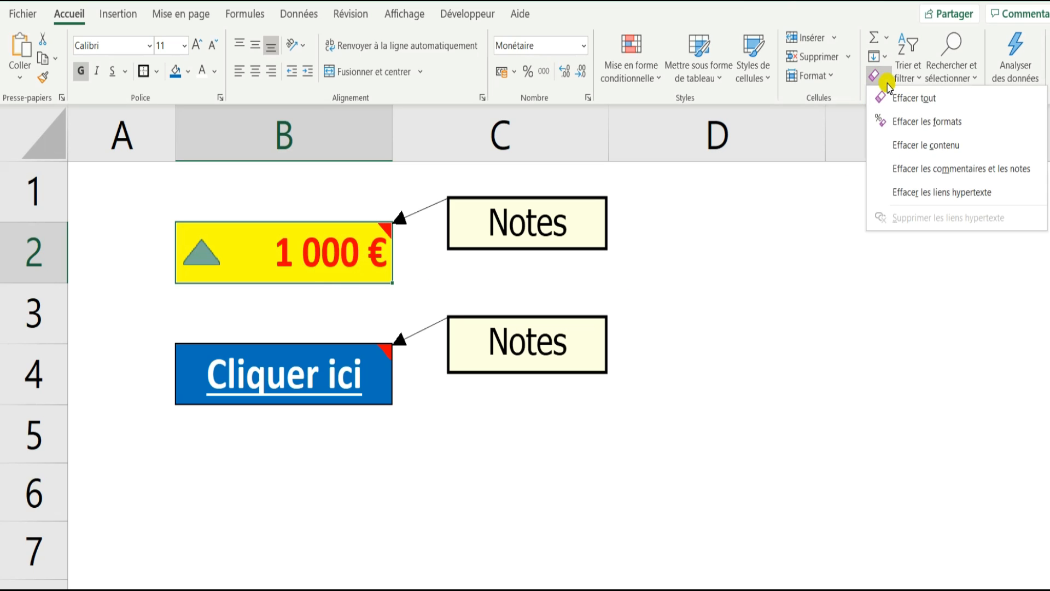
pyautogui.click(975, 146)
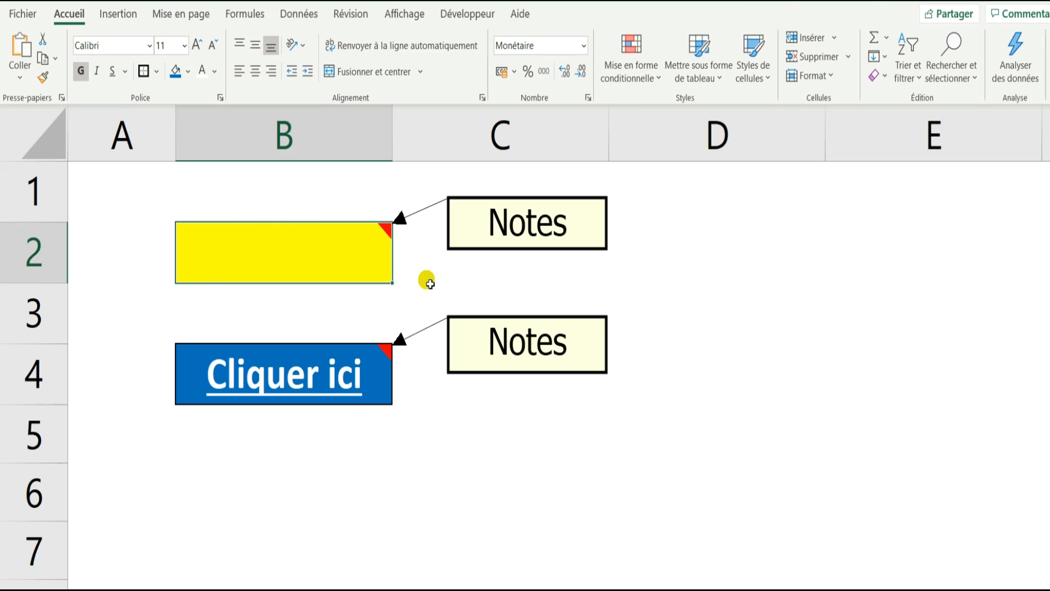
pyautogui.write('10')
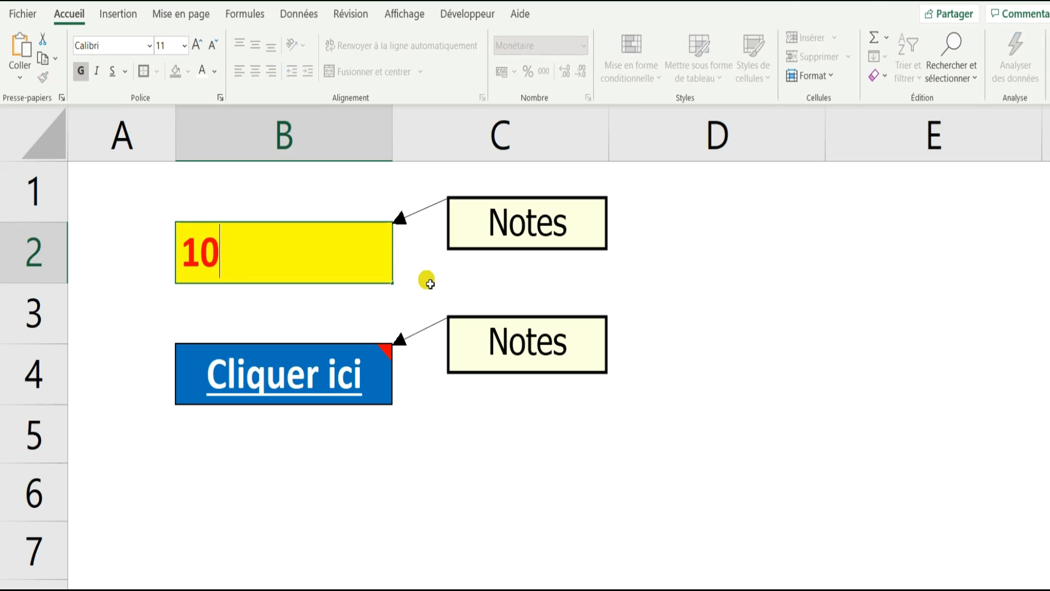
pyautogui.write('00')
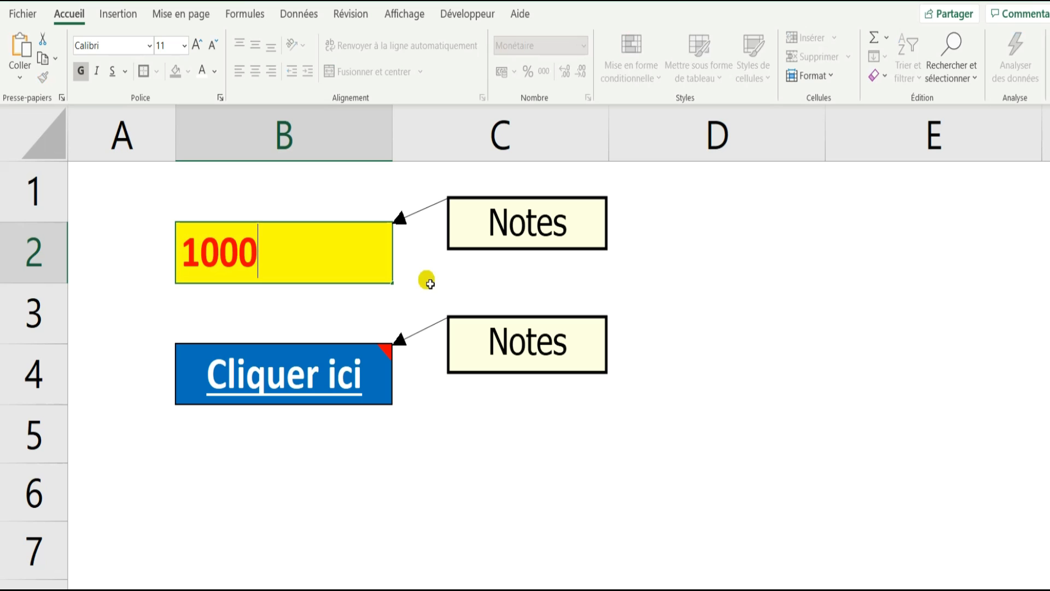
pyautogui.press('Return')
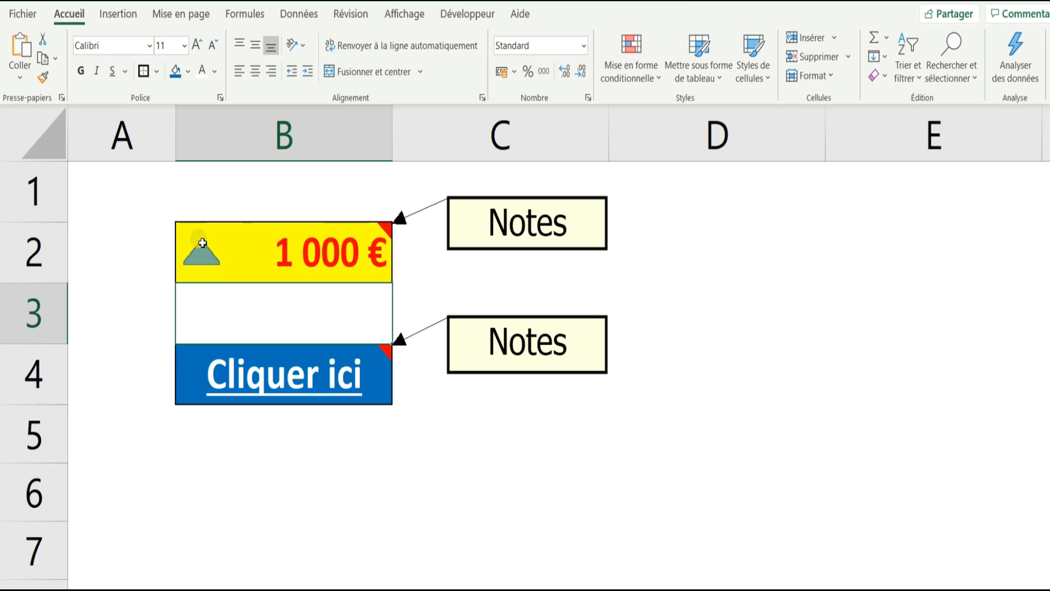
# Delete the contents of cell B2 directly, without the Clear command, and undo the deletion
pyautogui.click(336, 274)
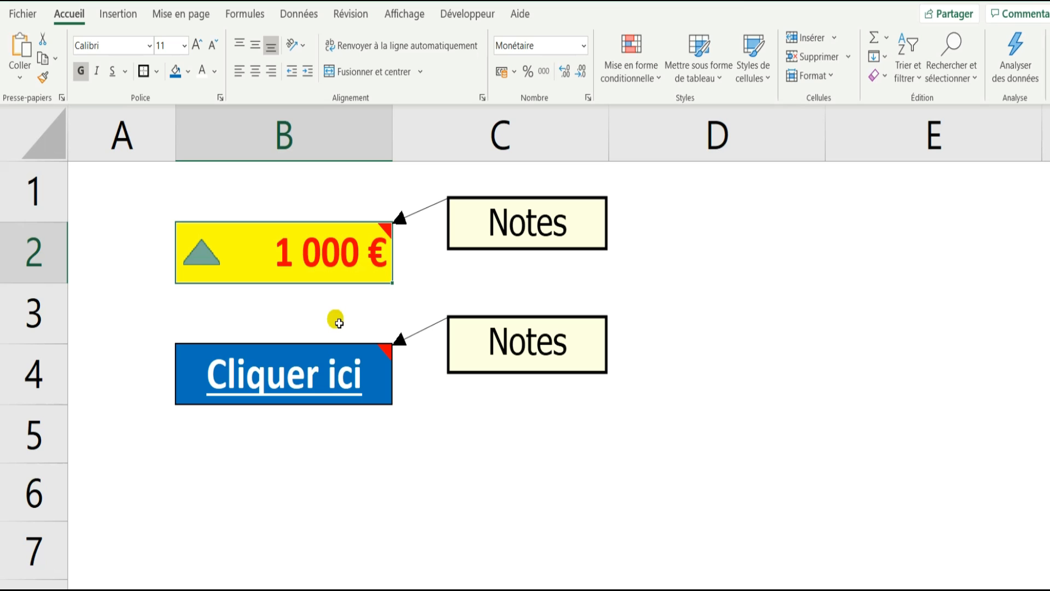
pyautogui.press('Delete')
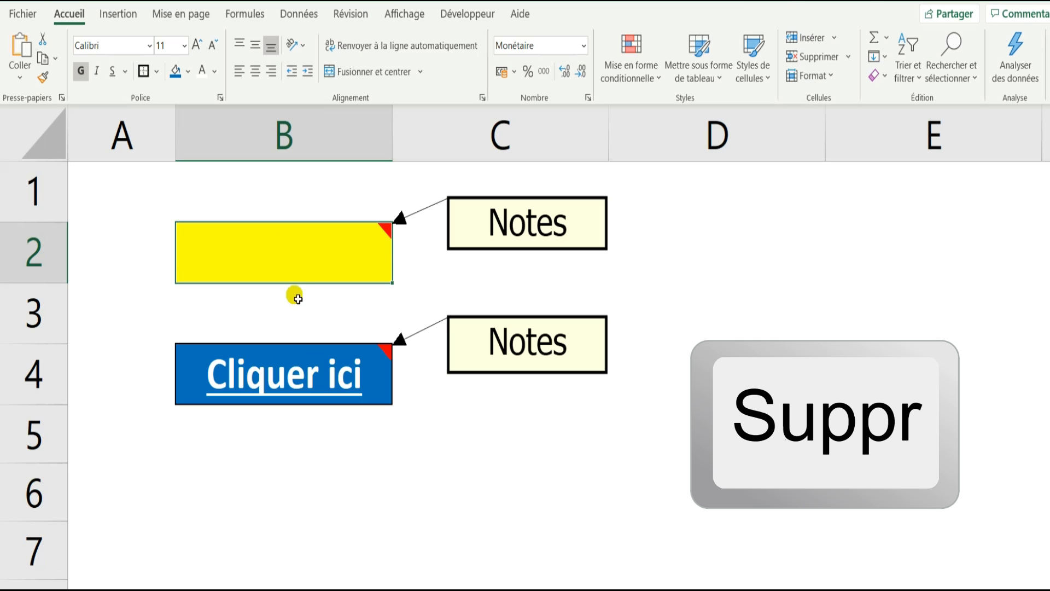
pyautogui.hotkey('ctrl', 'z')
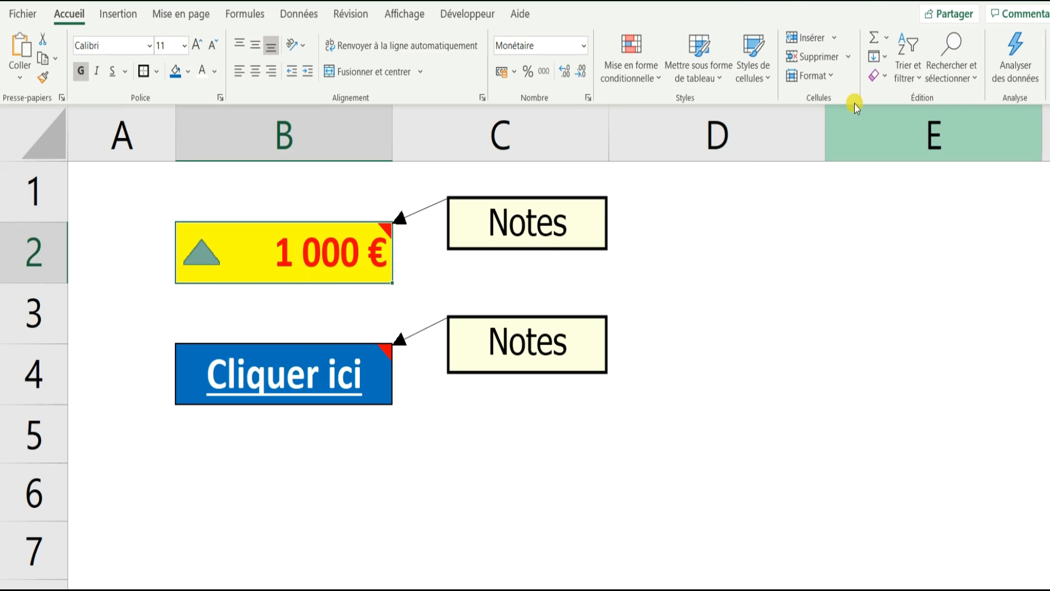
# Clear only the comments and notes from cell B2
pyautogui.click(881, 75)
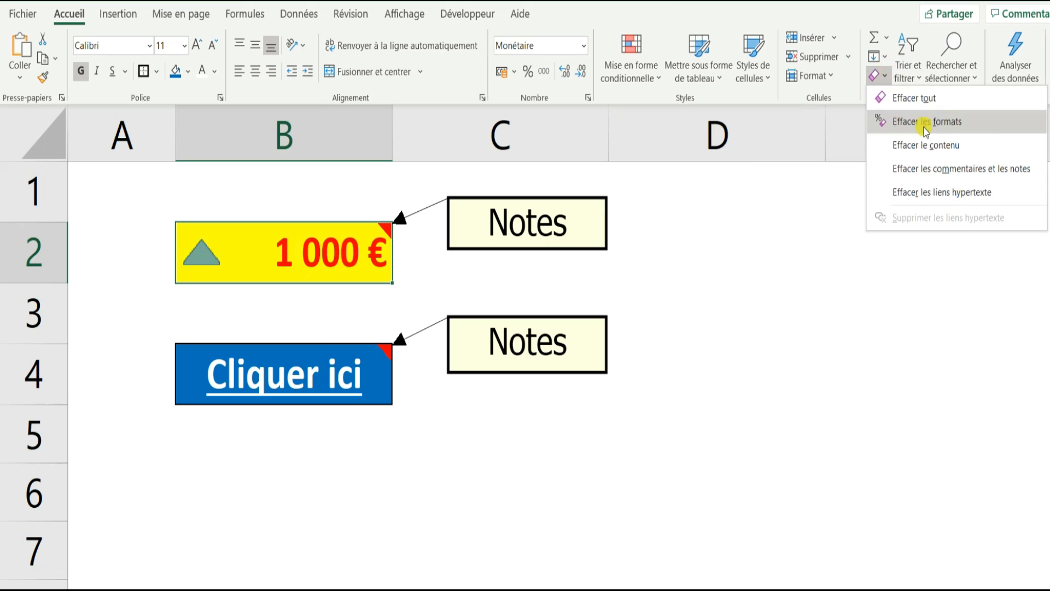
pyautogui.click(1039, 173)
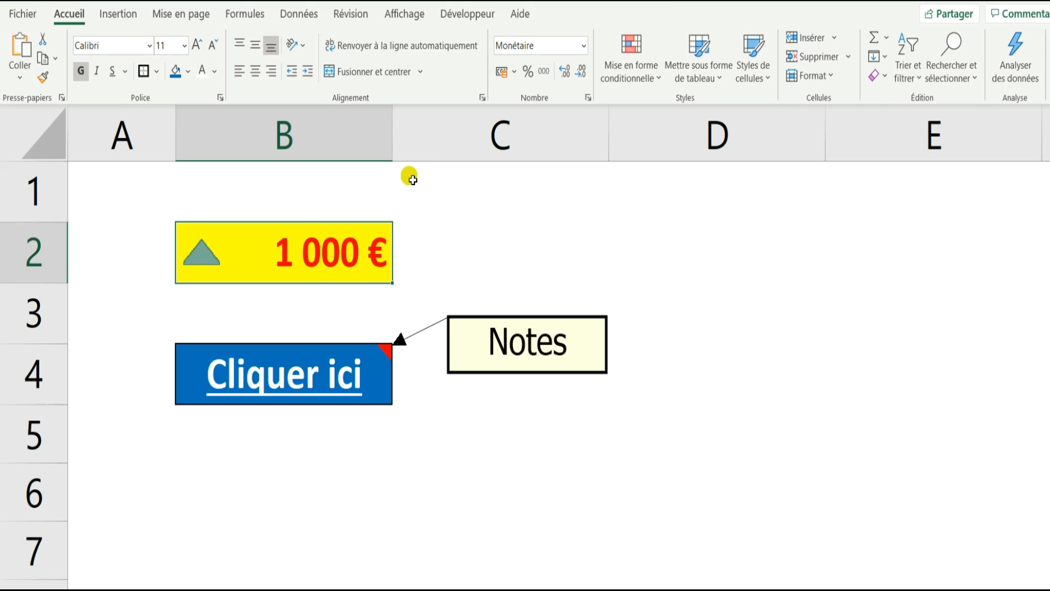
# Clear the hyperlink from the "Cliquer ici" cell B4 while keeping its formatting, and undo the change
pyautogui.click(384, 383)
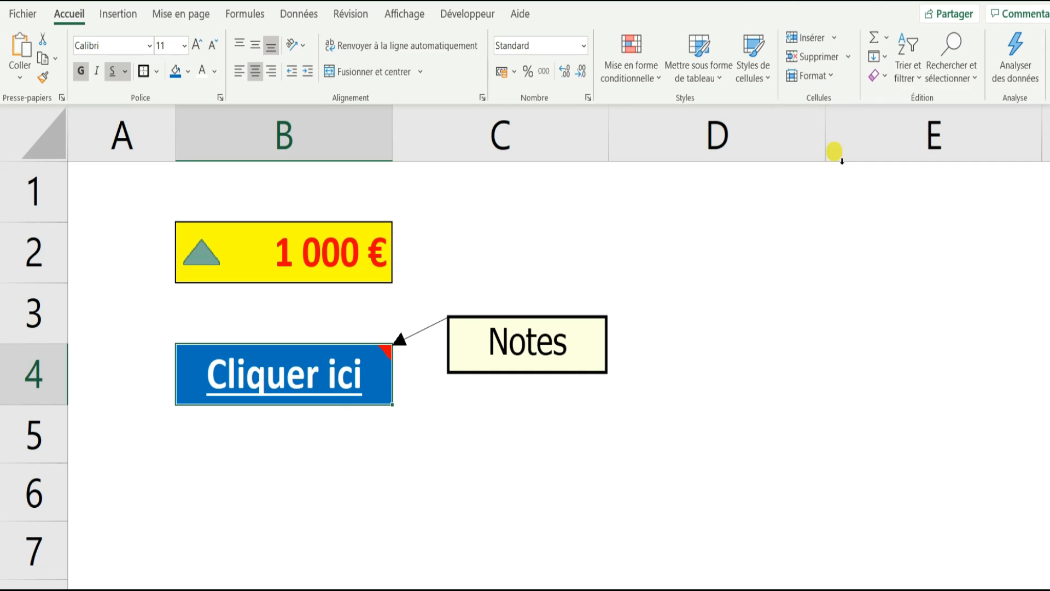
pyautogui.click(888, 76)
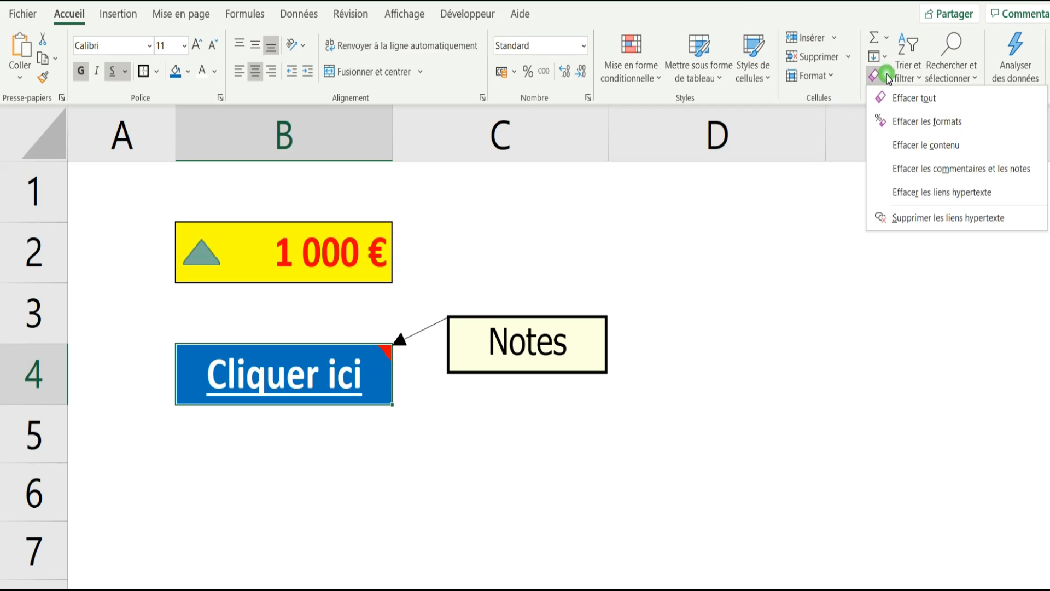
pyautogui.click(1007, 193)
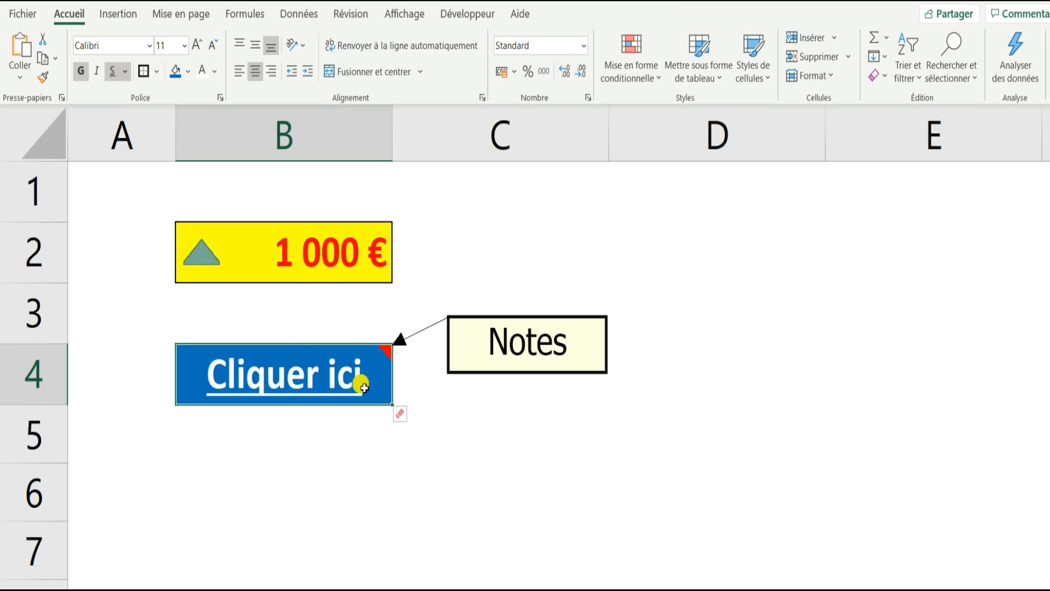
pyautogui.hotkey('ctrl', 'z')
# Remove the hyperlink from cell B4 together with the cell's formatting, and undo the removal
pyautogui.click(878, 75)
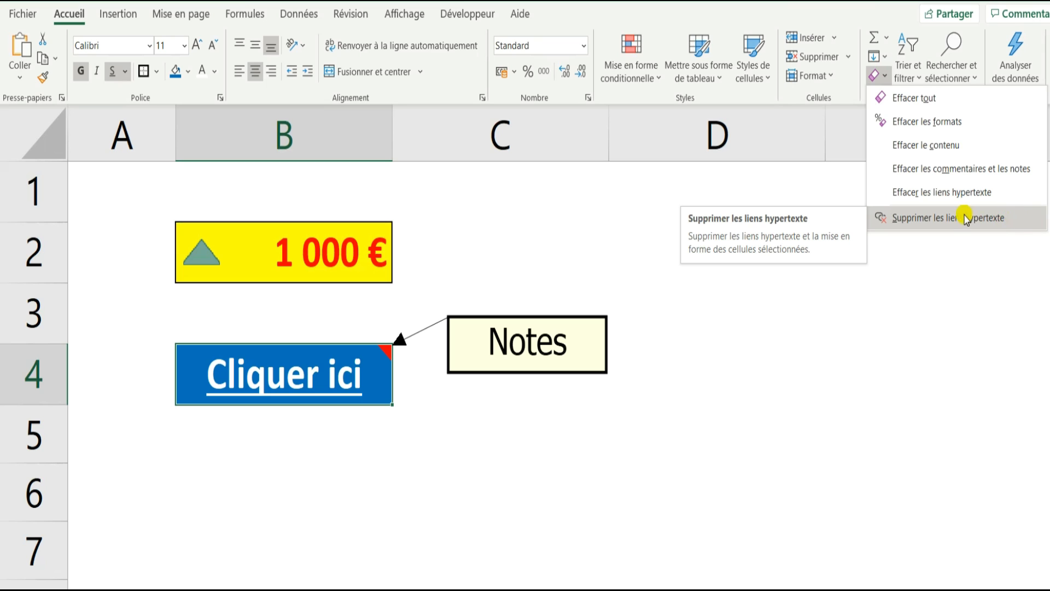
pyautogui.click(1023, 219)
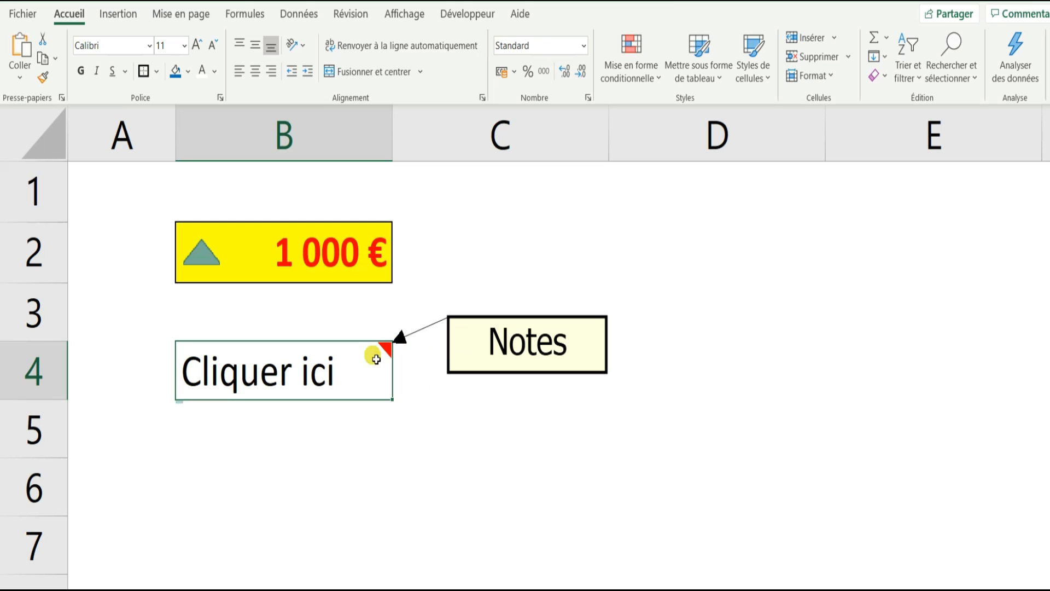
pyautogui.hotkey('ctrl', 'z')
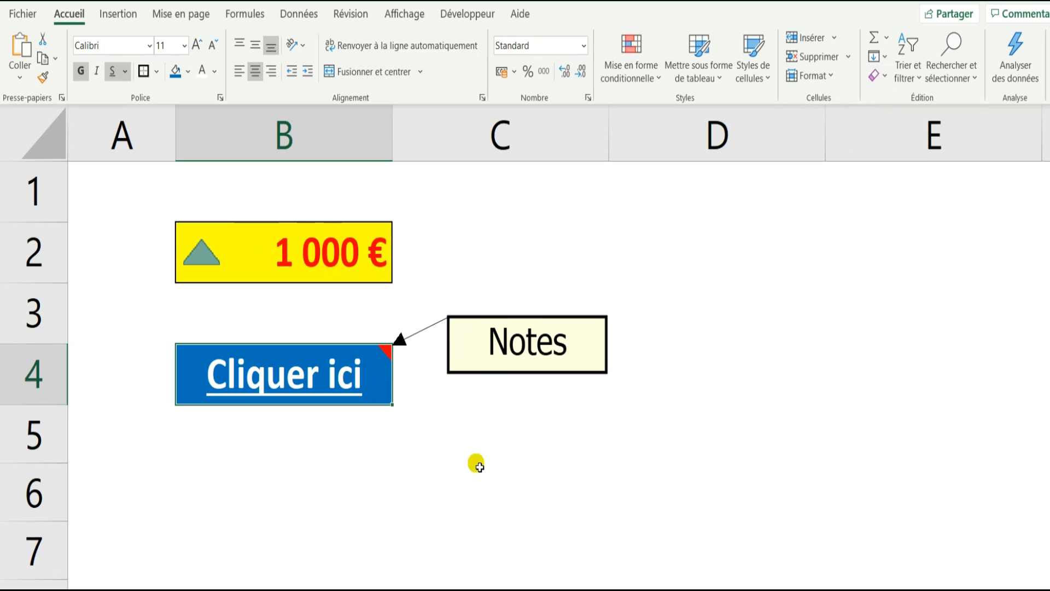
# Clear everything from cell B4, including its text, hyperlink, formatting and note
pyautogui.click(886, 75)
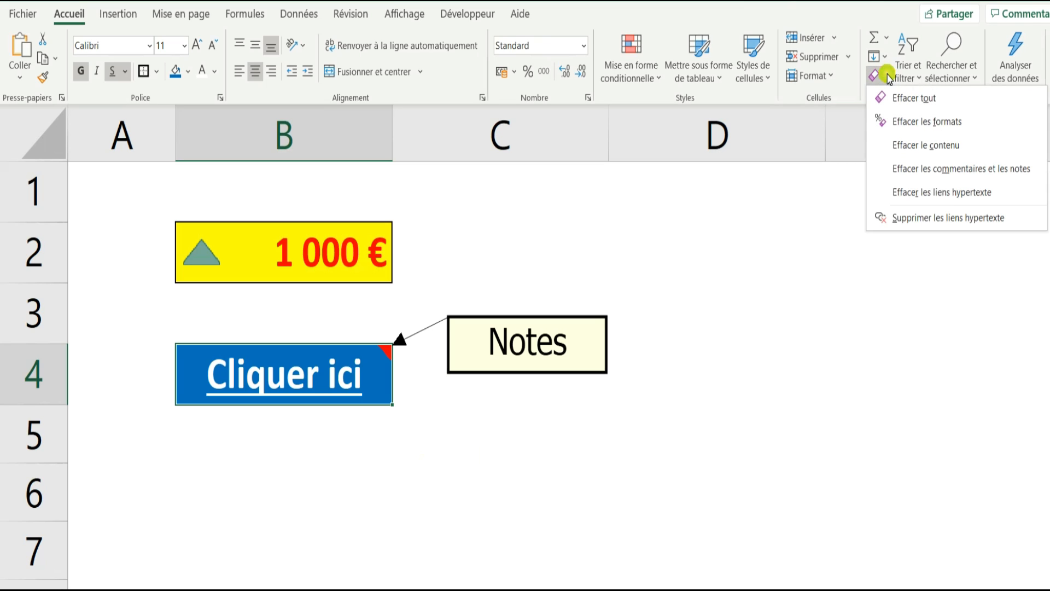
pyautogui.click(938, 100)
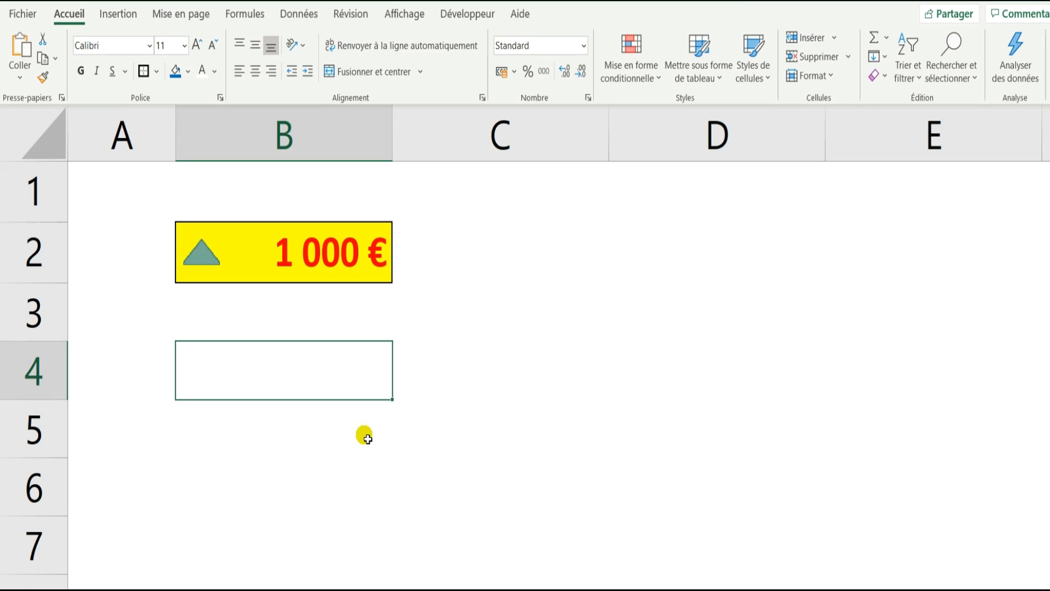
pyautogui.click(208, 273)
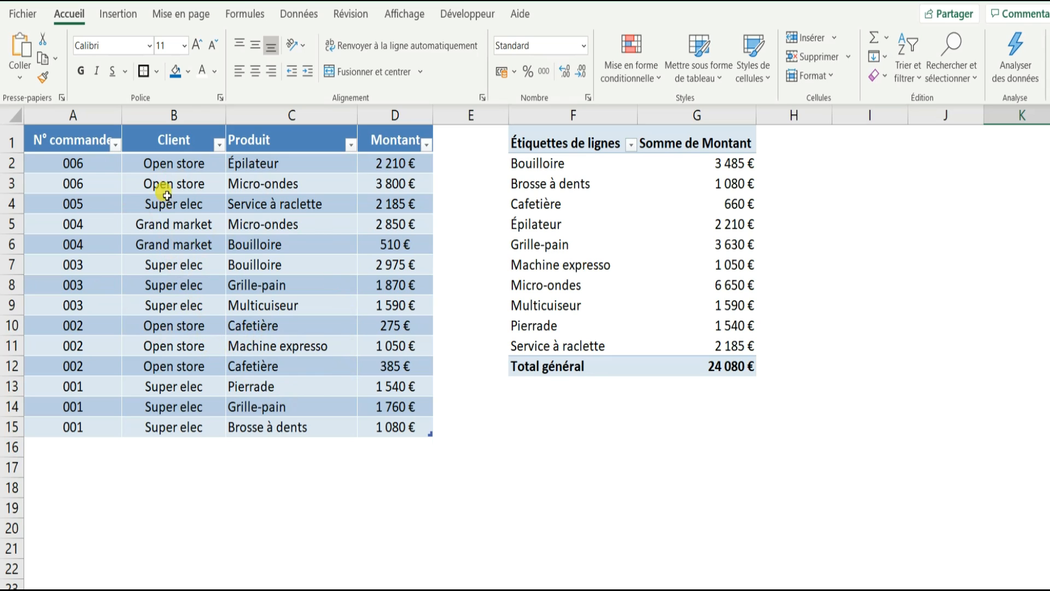
# Select the whole orders table in A1:D15, headers included, and clear everything from it
pyautogui.click(160, 143)
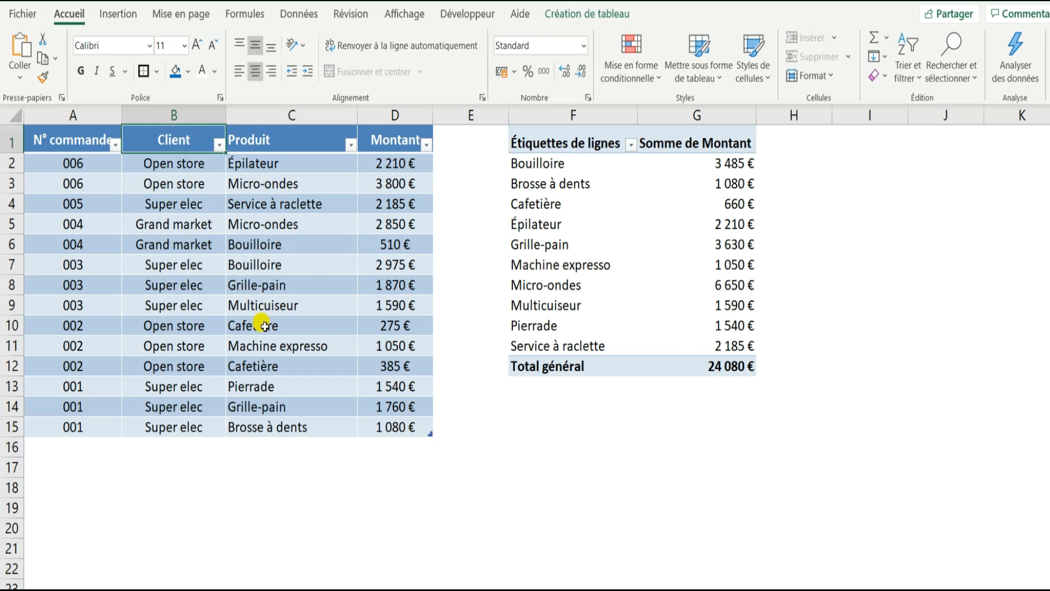
pyautogui.hotkey('ctrl', 'a')
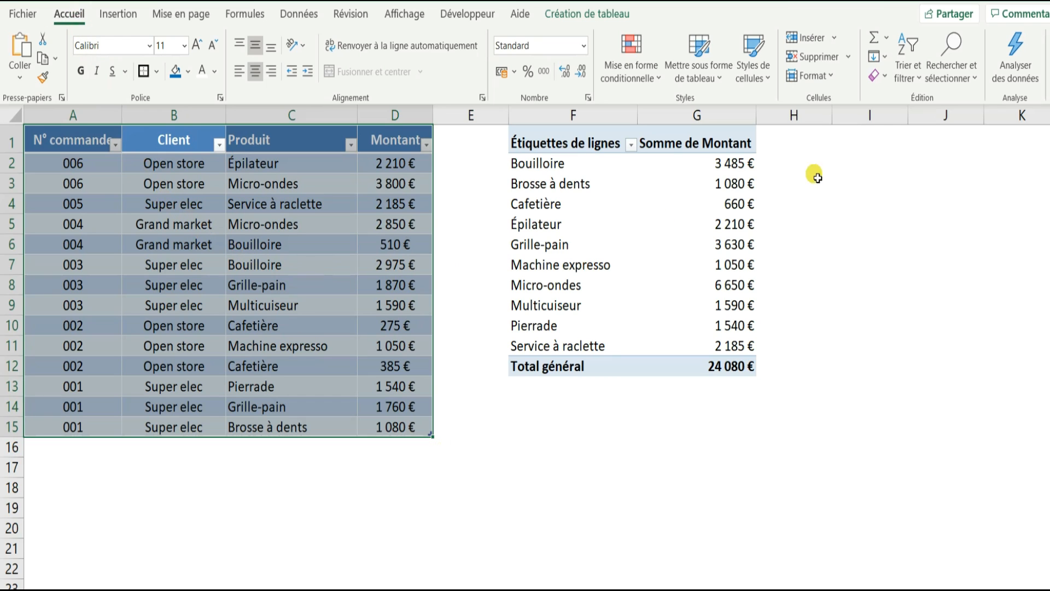
pyautogui.click(887, 77)
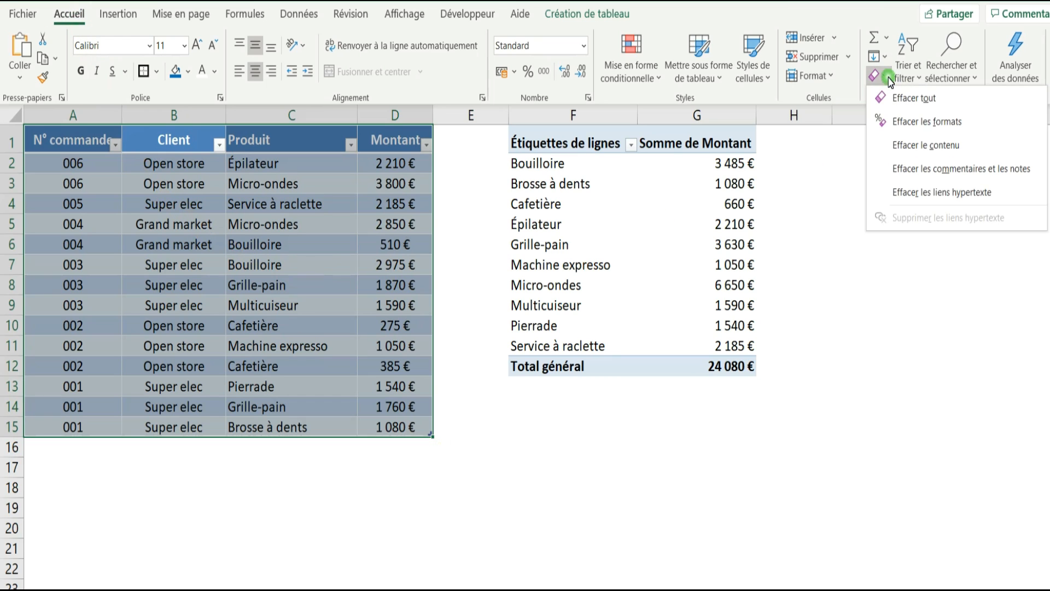
pyautogui.click(950, 101)
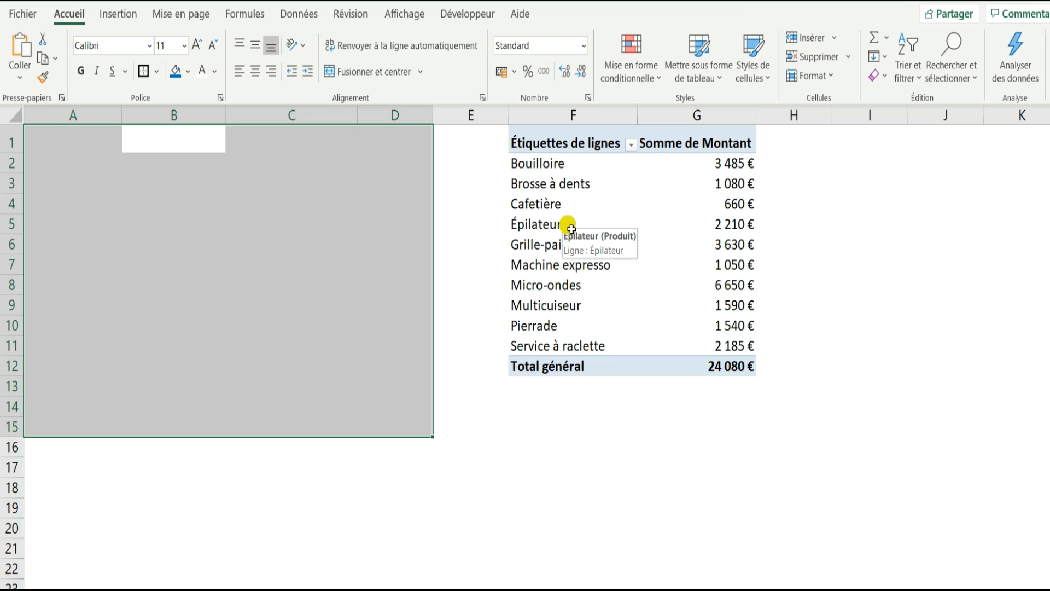
# Select the entire pivot table in F1:G12 and clear everything from it
pyautogui.click(570, 229)
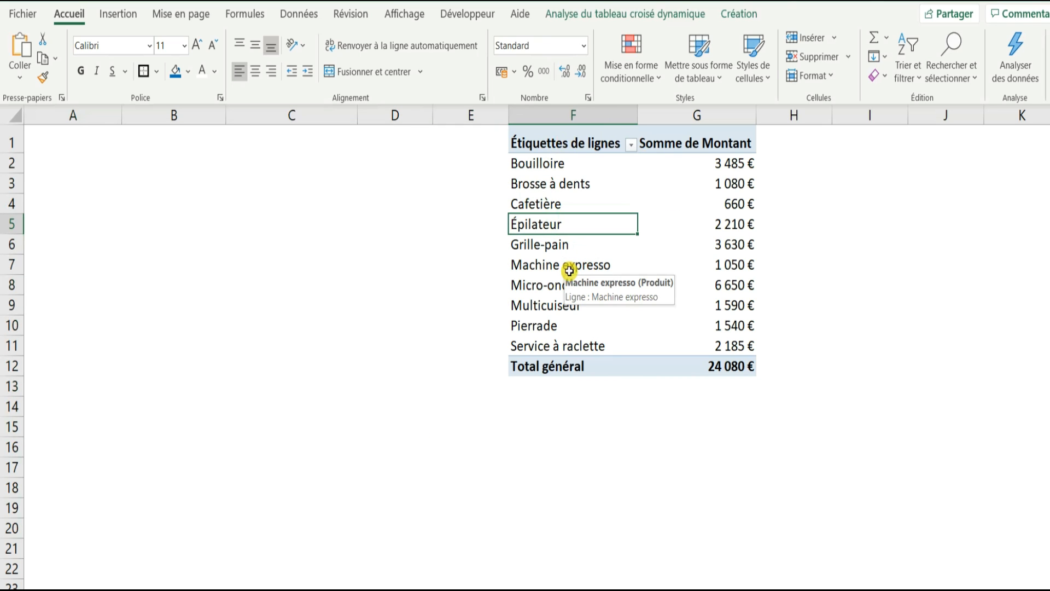
pyautogui.hotkey('ctrl', 'a')
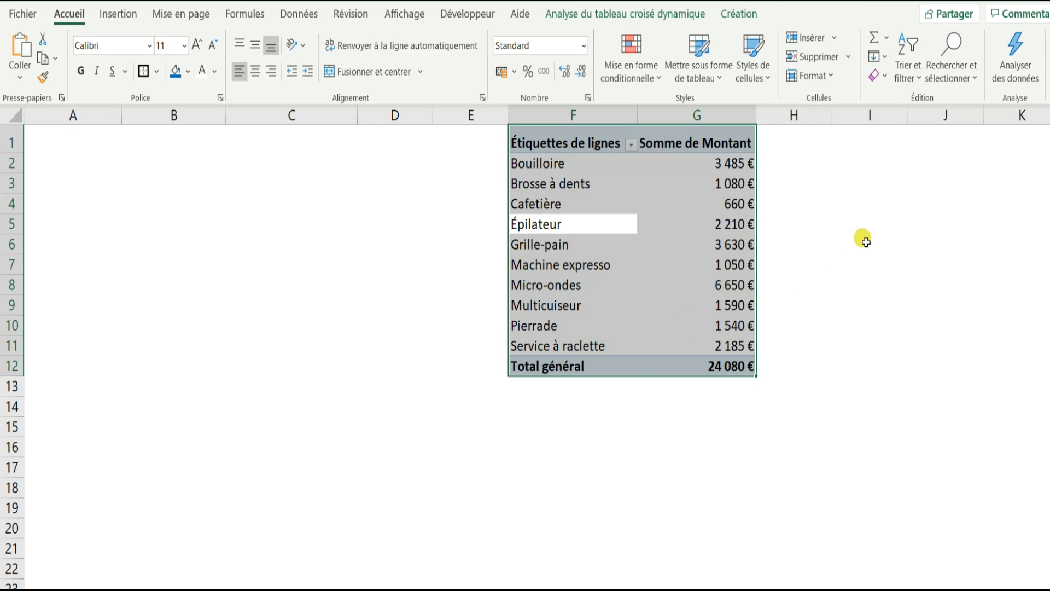
pyautogui.click(876, 75)
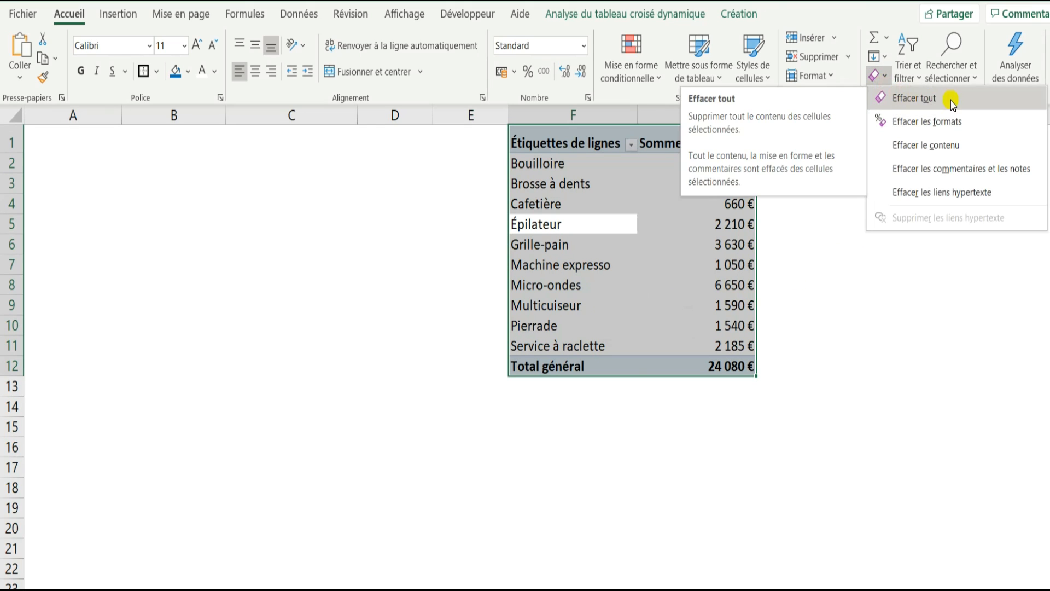
pyautogui.click(898, 96)
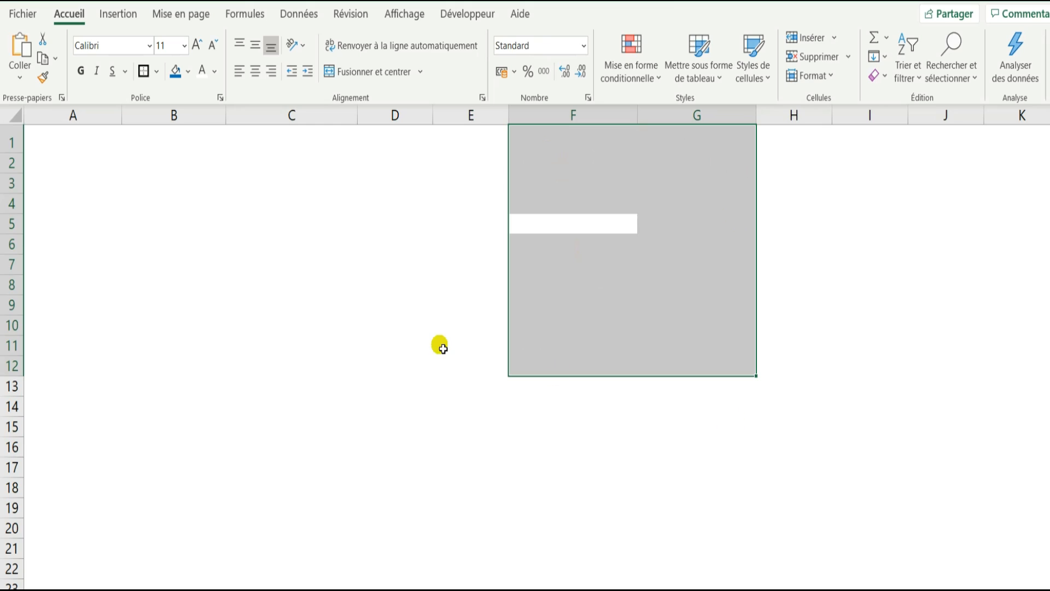